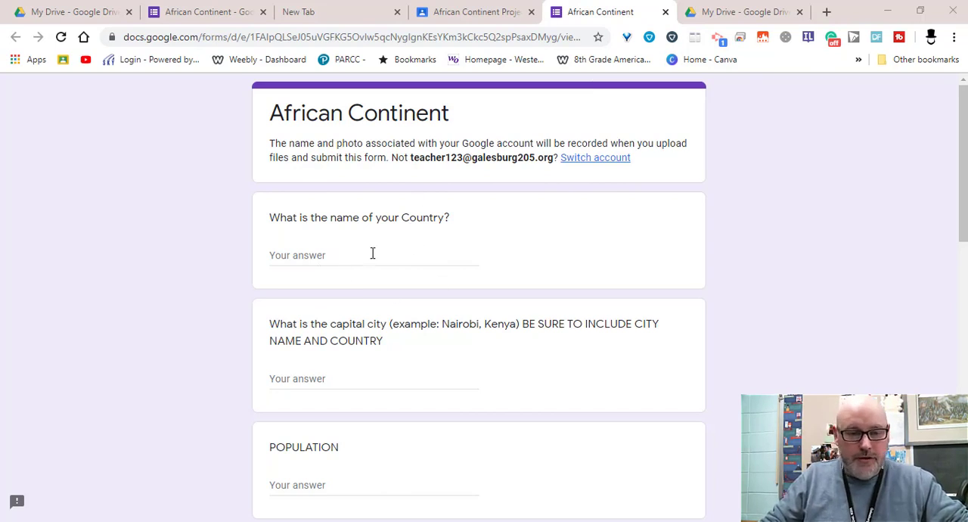
Answer the country name question with Morocco and the capital city question with "Rabat, Morocco"
{"action": "left_click", "coordinate": [337, 252]}
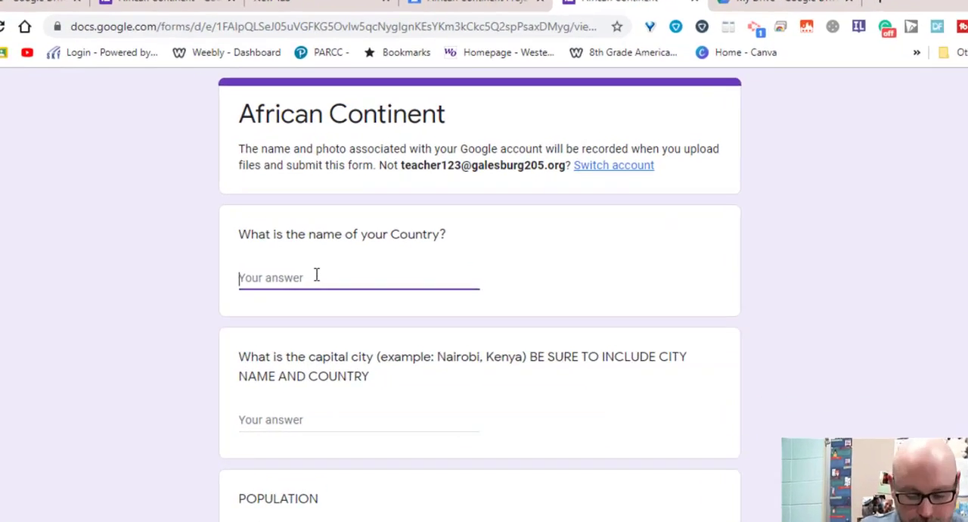
{"action": "type", "text": "Morocco"}
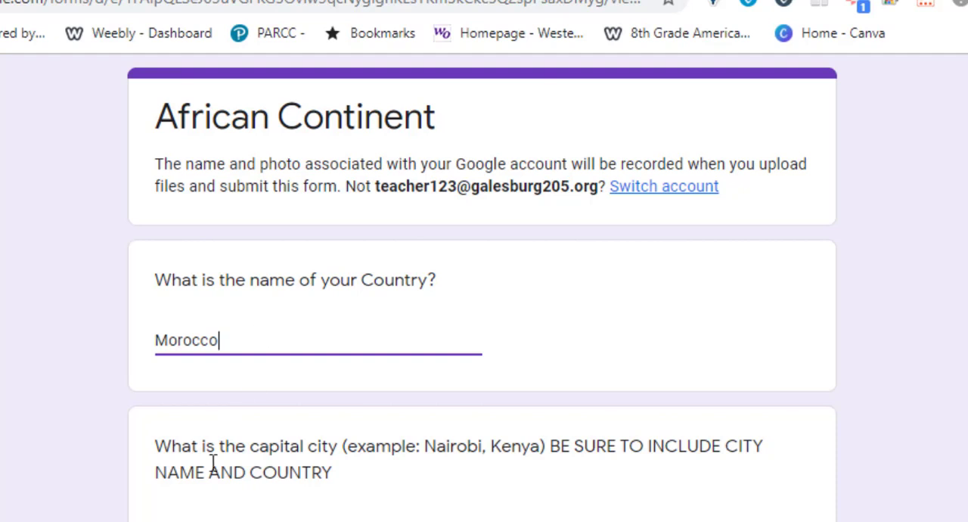
{"action": "left_click", "coordinate": [246, 520]}
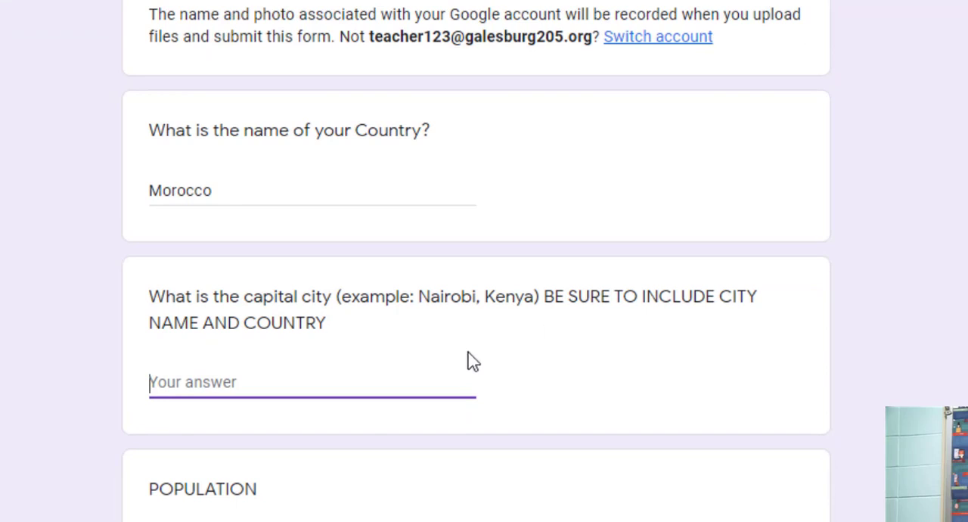
{"action": "type", "text": "R"}
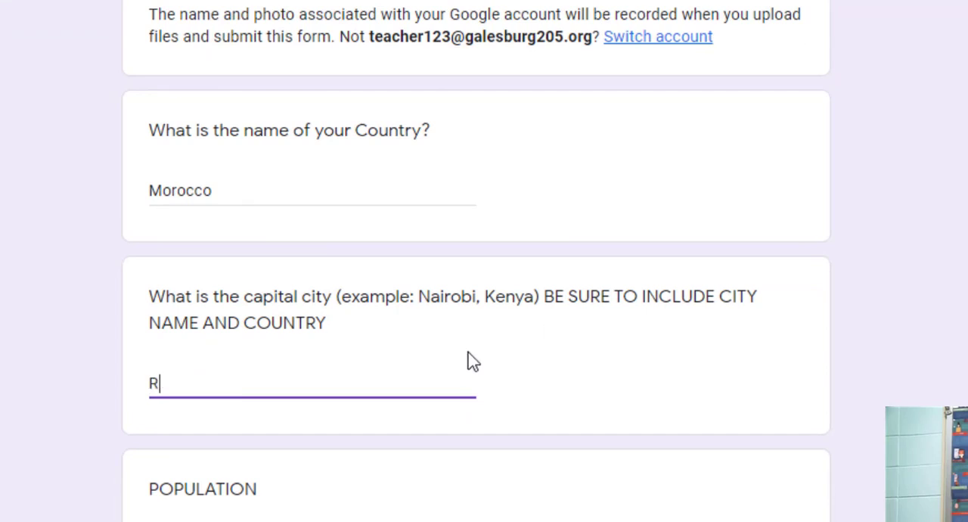
{"action": "type", "text": "abat, Morocco"}
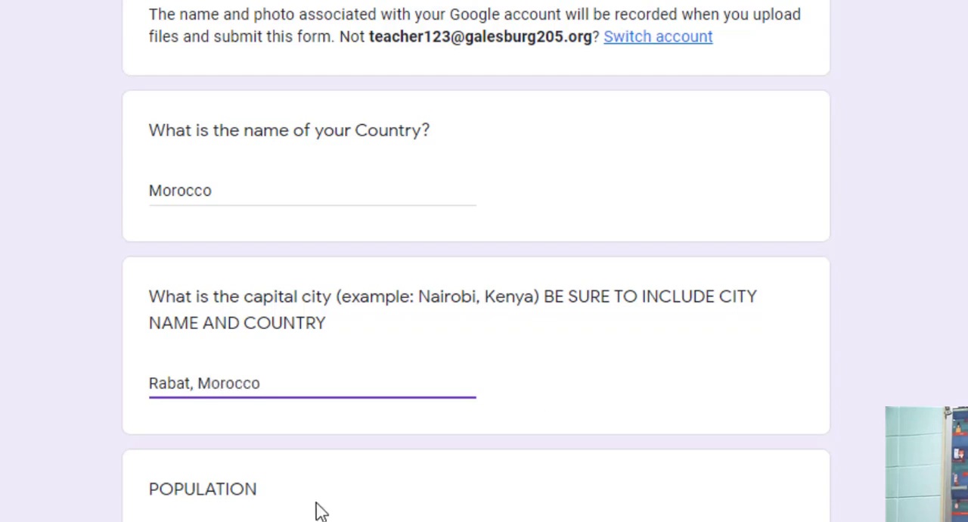
Fill in the population as "6 Million" and the system of government as "Democracy"
{"action": "scroll", "coordinate": [514, 383], "scroll_direction": "down", "scroll_amount": 1}
{"action": "scroll", "coordinate": [520, 388], "scroll_direction": "down", "scroll_amount": 3}
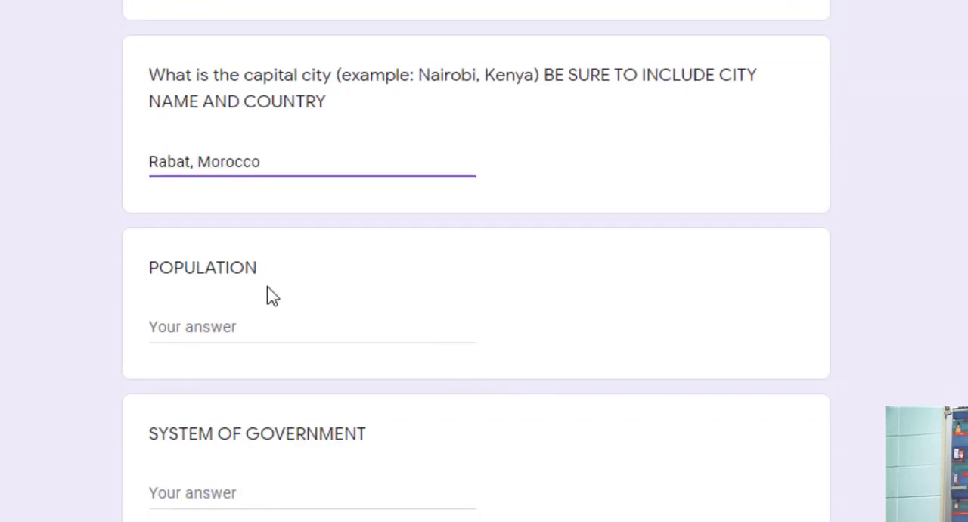
{"action": "left_click", "coordinate": [270, 331]}
{"action": "type", "text": "6"}
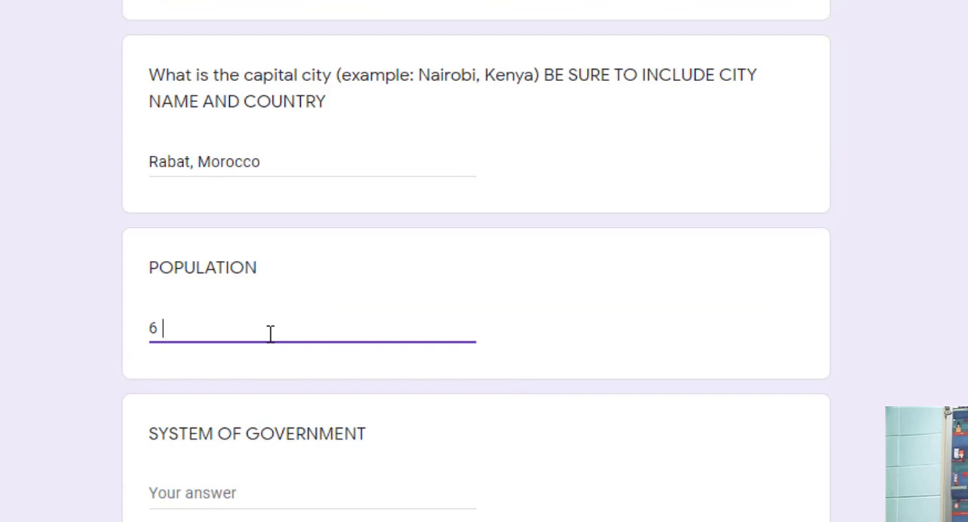
{"action": "type", "text": " Million"}
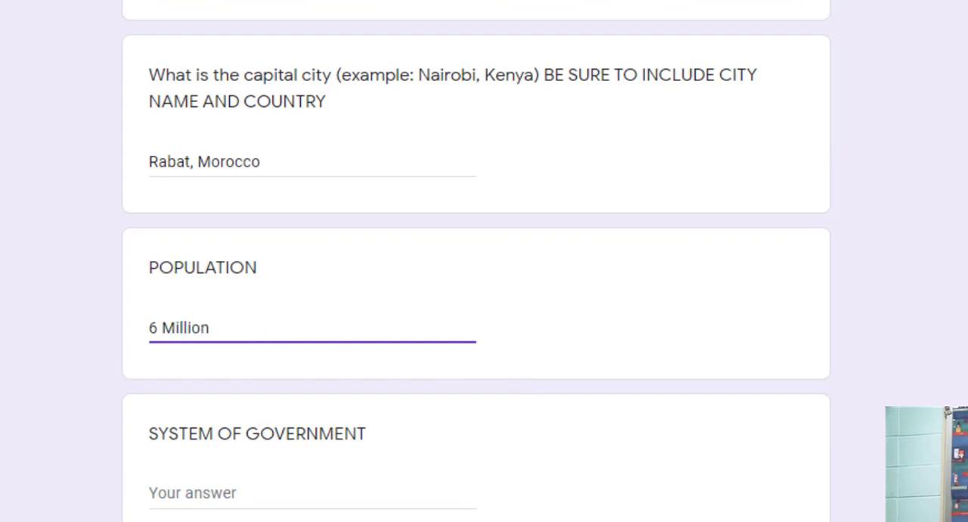
{"action": "left_click", "coordinate": [231, 495]}
{"action": "type", "text": "Demo"}
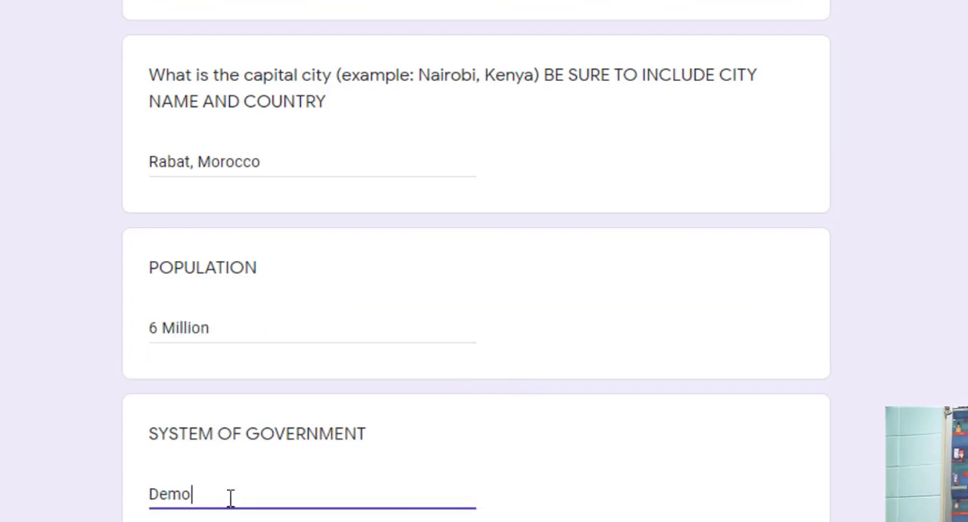
{"action": "type", "text": "cracy"}
Enter "Capitalist" as the economic system and "Grain" as the major exports
{"action": "scroll", "coordinate": [310, 465], "scroll_direction": "down", "scroll_amount": 3}
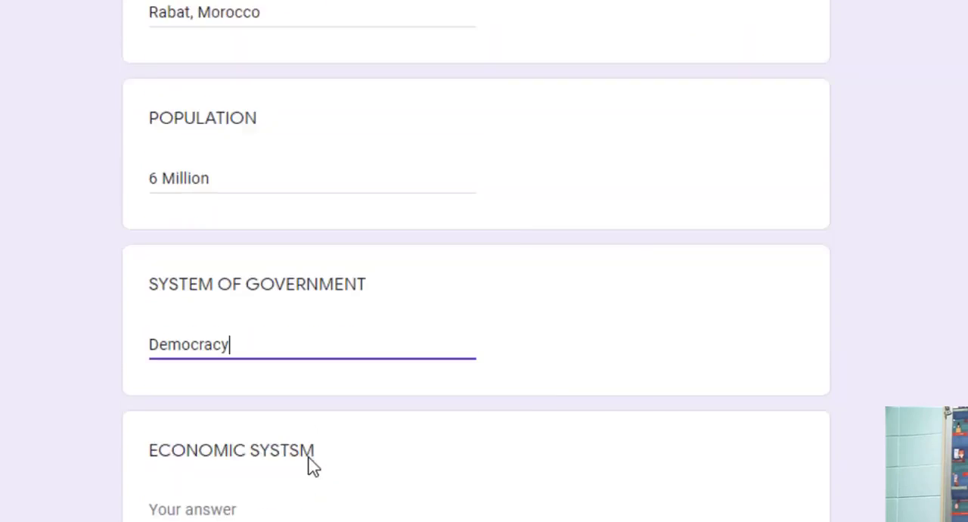
{"action": "left_click", "coordinate": [262, 444]}
{"action": "type", "text": "Capit"}
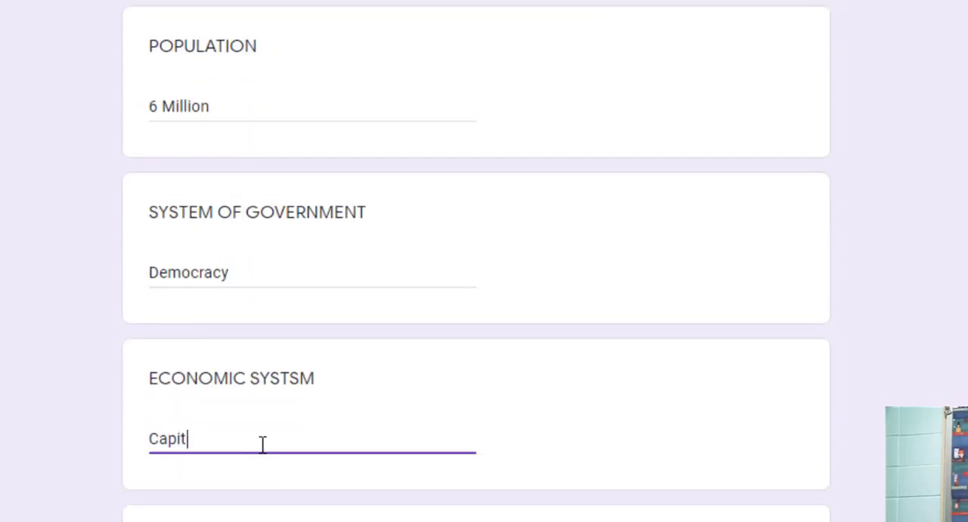
{"action": "type", "text": "alist"}
{"action": "scroll", "coordinate": [269, 440], "scroll_direction": "down", "scroll_amount": 4}
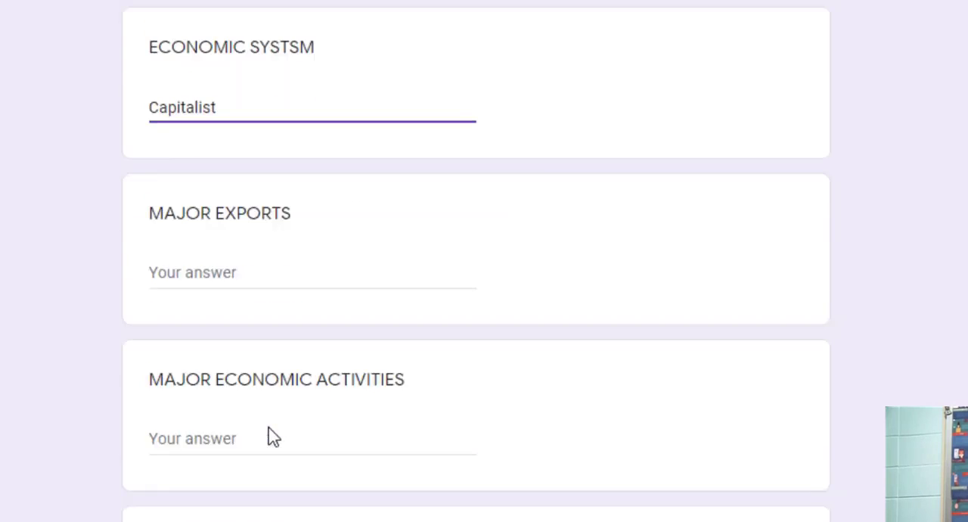
{"action": "left_click", "coordinate": [255, 270]}
{"action": "type", "text": "Grain"}
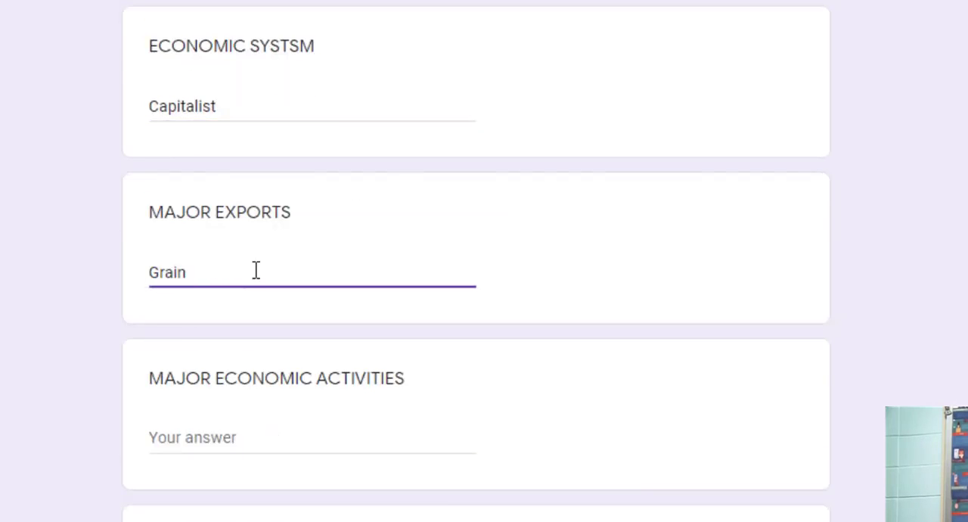
Enter "Tourism" as the major economic activities and leave the current event description blank
{"action": "left_click", "coordinate": [267, 436]}
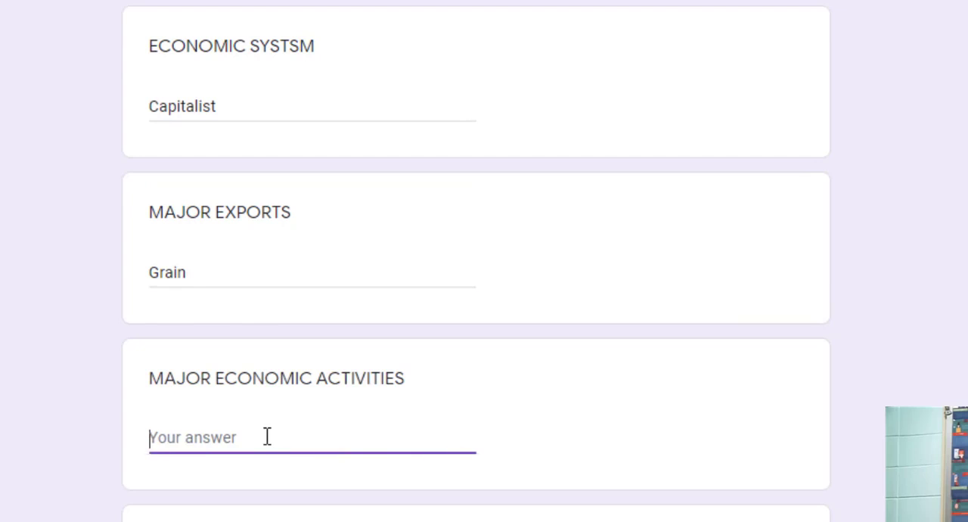
{"action": "type", "text": "Tourisim"}
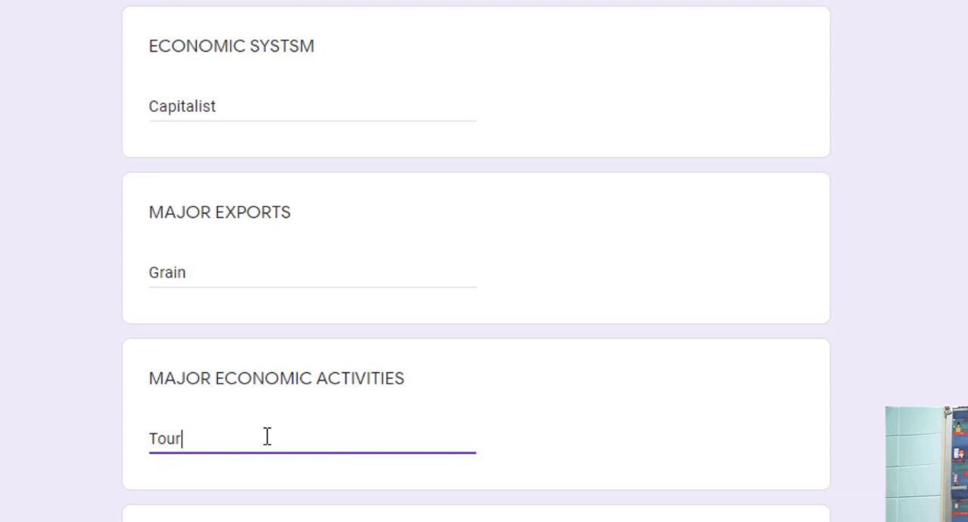
{"action": "type", "text": "ism"}
{"action": "scroll", "coordinate": [365, 464], "scroll_direction": "down", "scroll_amount": 4}
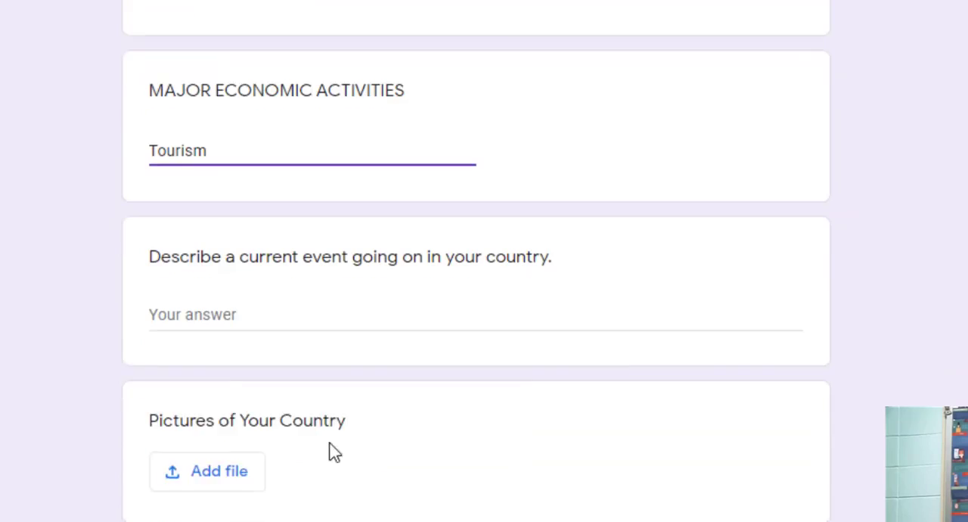
{"action": "left_click", "coordinate": [235, 270]}
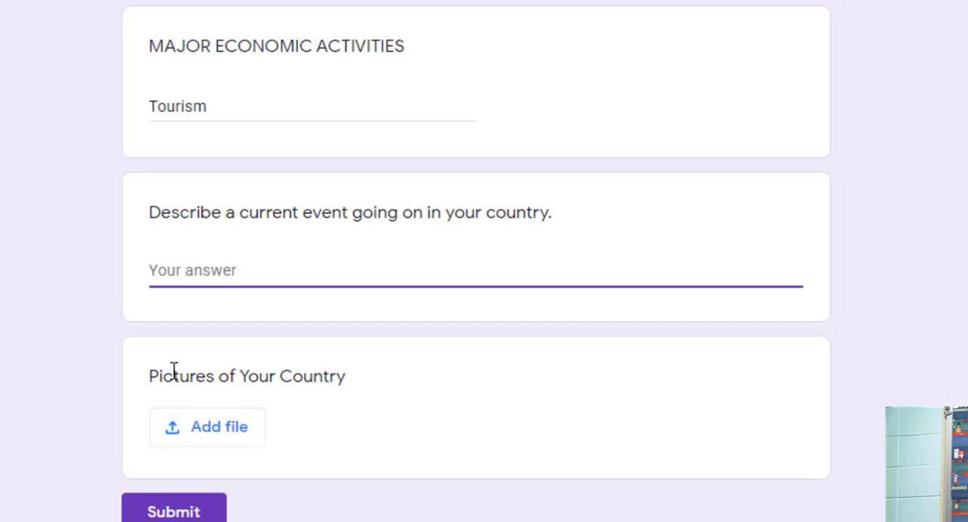
Attach the Morocco Rabat image from My Drive under Pictures of Your Country and submit the form
{"action": "left_click", "coordinate": [206, 431]}
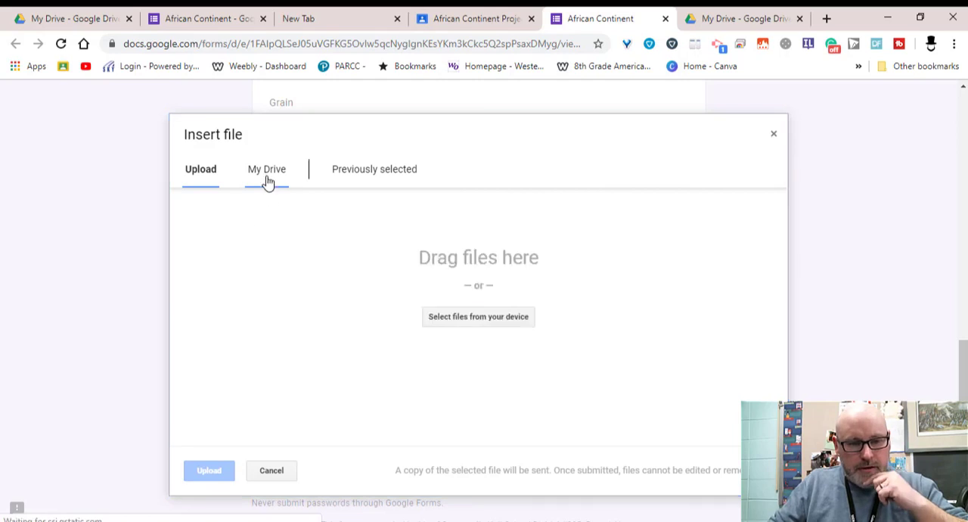
{"action": "left_click", "coordinate": [268, 181]}
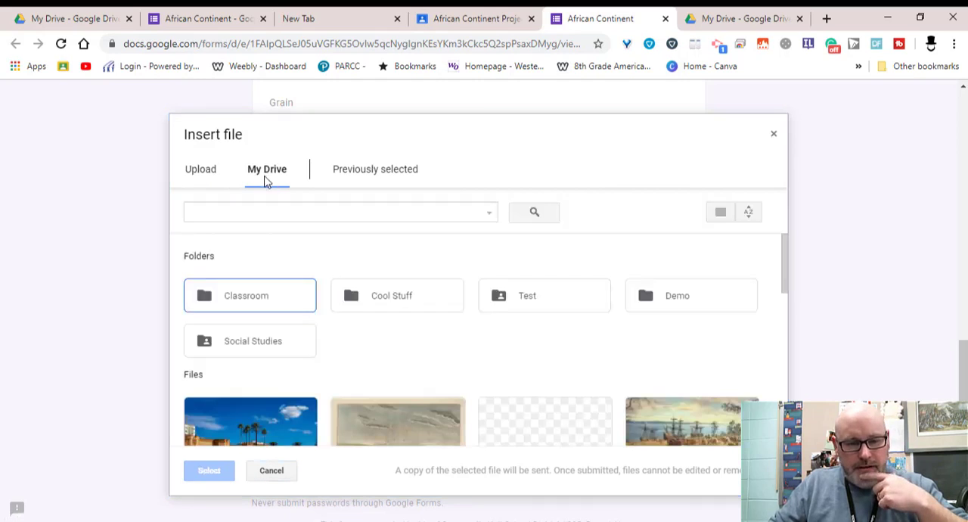
{"action": "scroll", "coordinate": [332, 343], "scroll_direction": "down", "scroll_amount": 3}
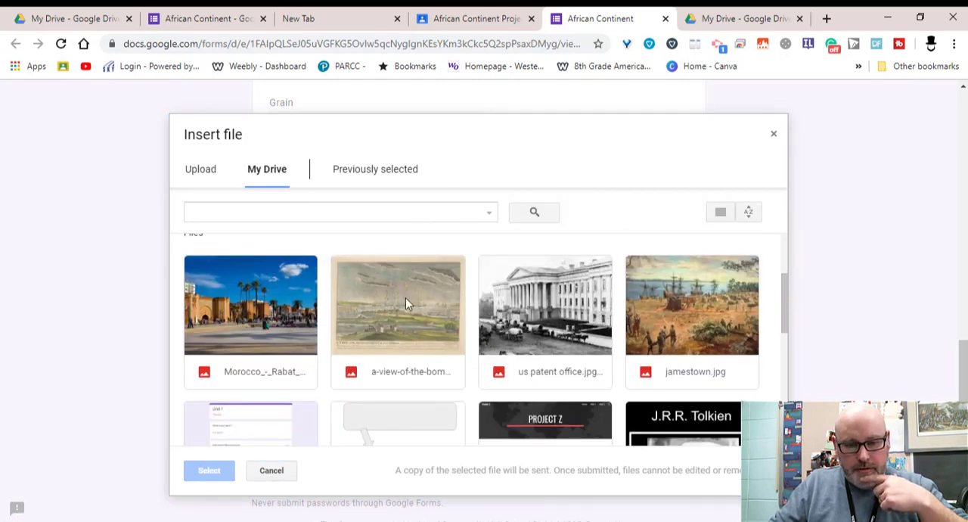
{"action": "left_click", "coordinate": [234, 274]}
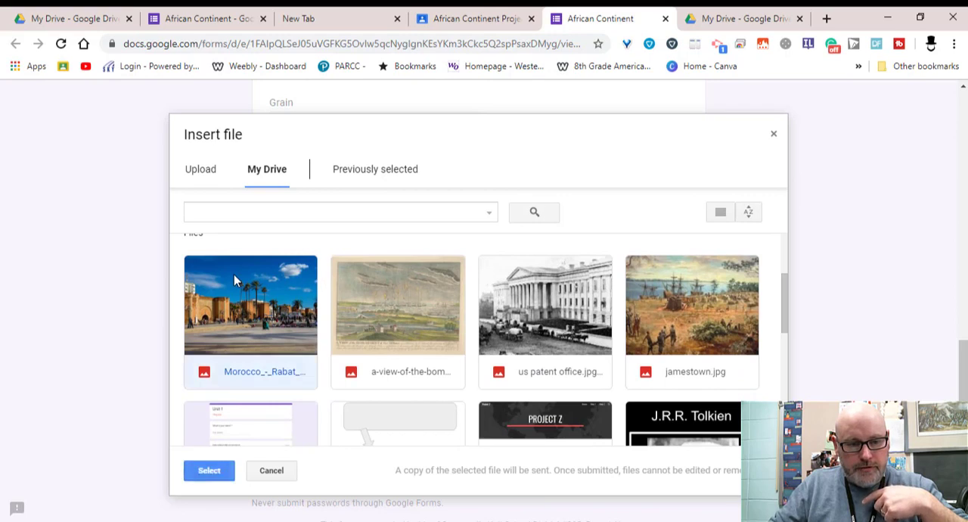
{"action": "left_click", "coordinate": [213, 471]}
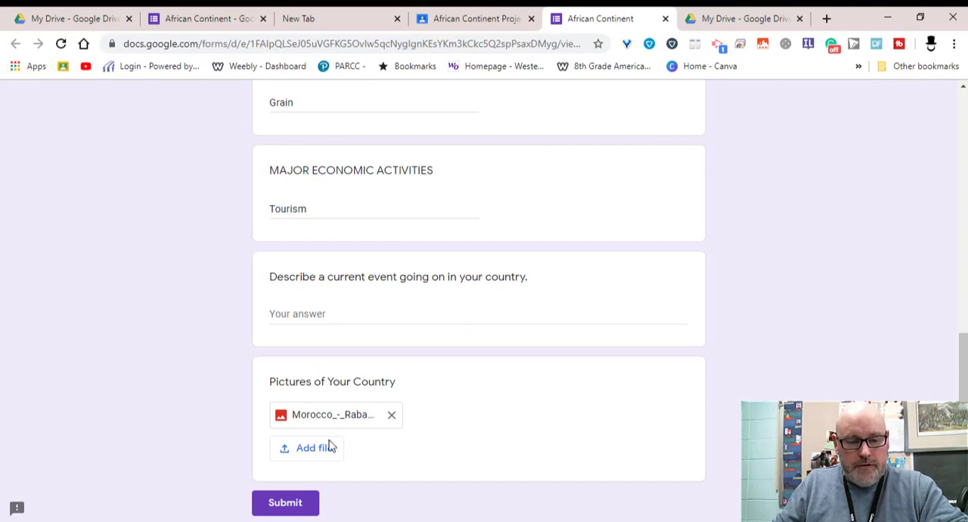
{"action": "left_click", "coordinate": [294, 509]}
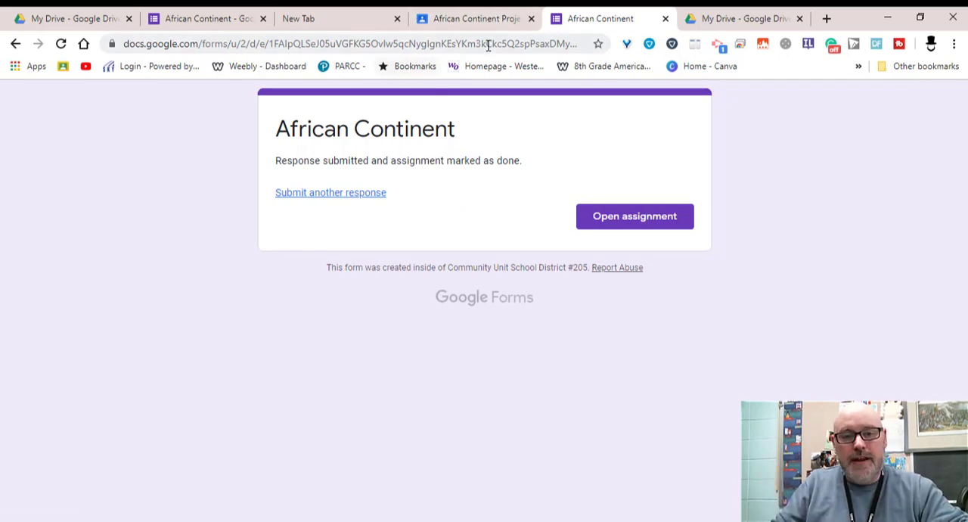
Reload the African Continent form in its editor and view its collected responses in the linked spreadsheet
{"action": "left_click", "coordinate": [202, 21]}
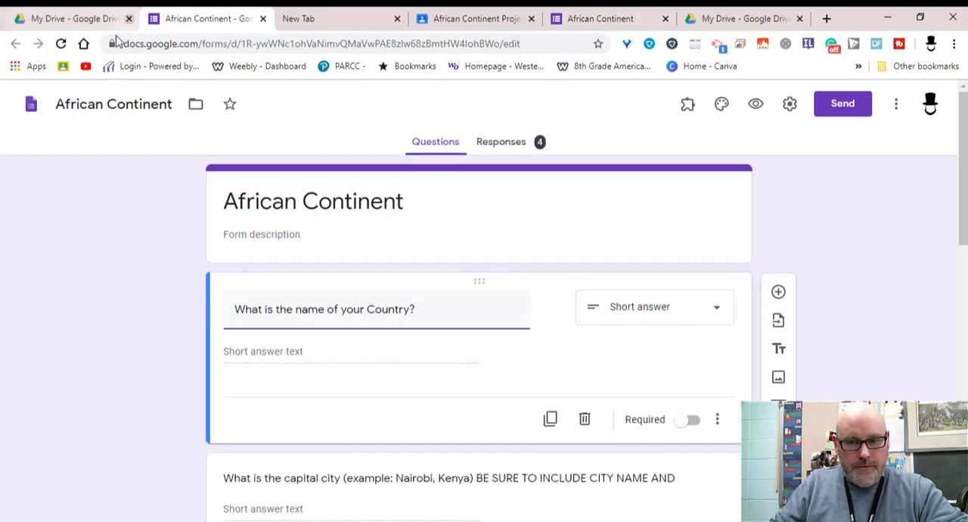
{"action": "left_click", "coordinate": [59, 45]}
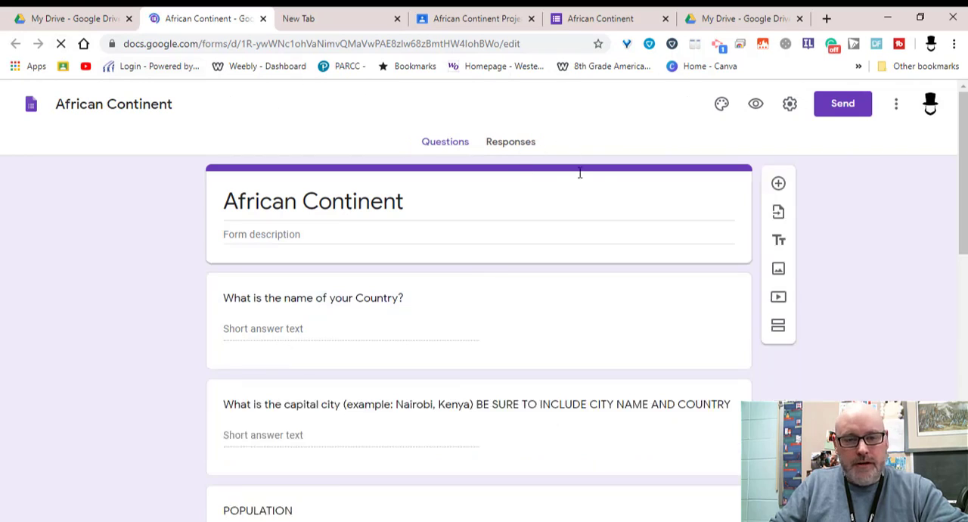
{"action": "left_click", "coordinate": [560, 158]}
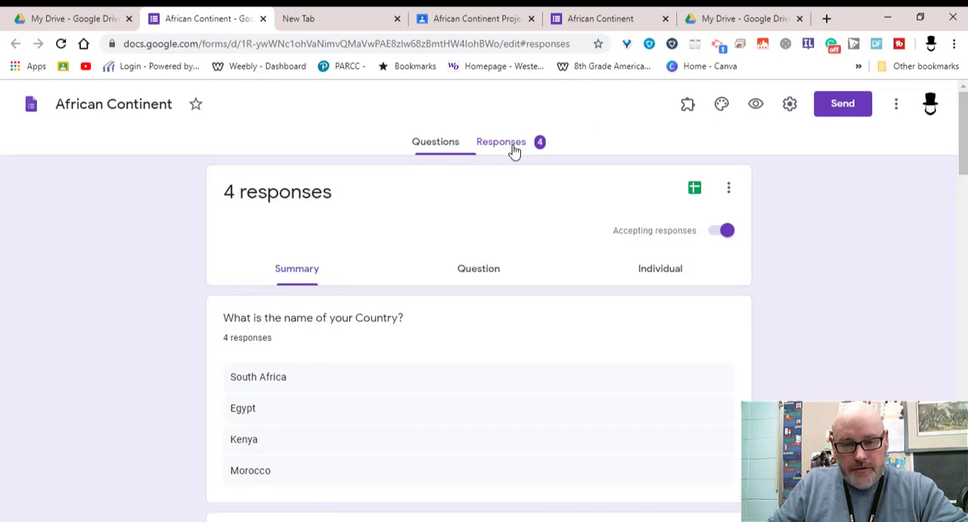
{"action": "left_click", "coordinate": [512, 149]}
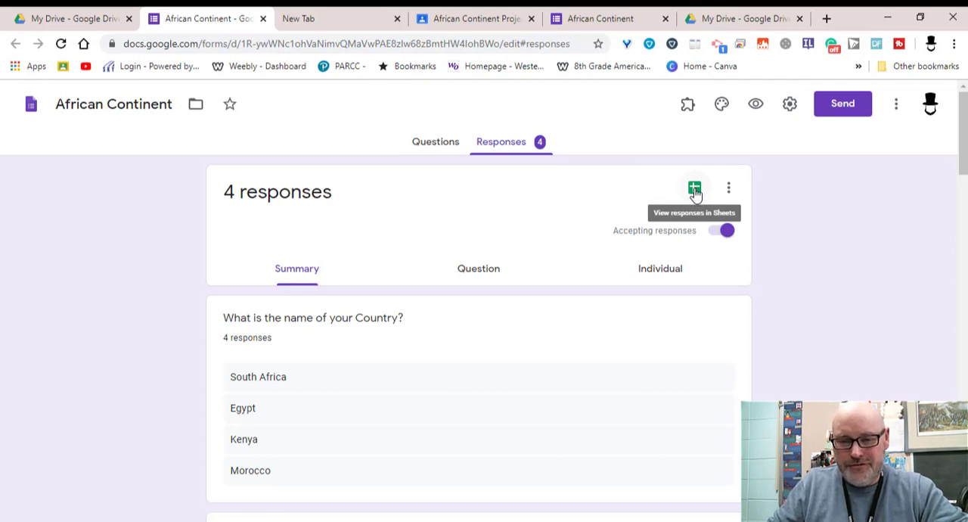
{"action": "left_click", "coordinate": [694, 190]}
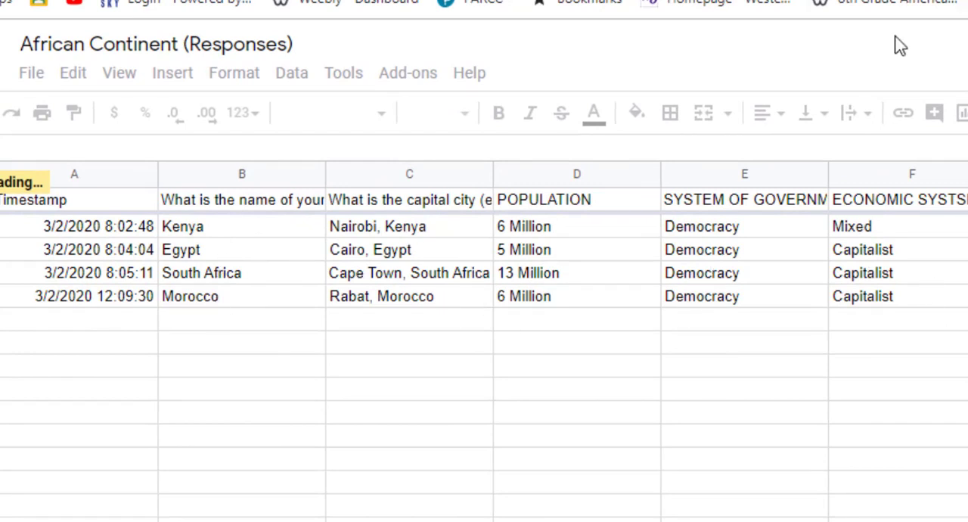
Switch to Google My Maps at google.com/mymaps in a new browser tab and create a new map
{"action": "left_click", "coordinate": [886, 13]}
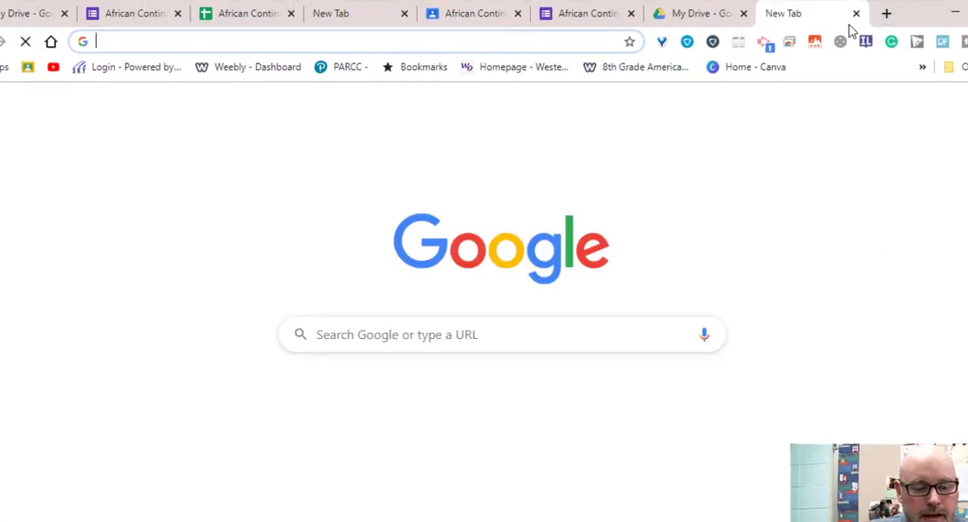
{"action": "type", "text": "google.com/"}
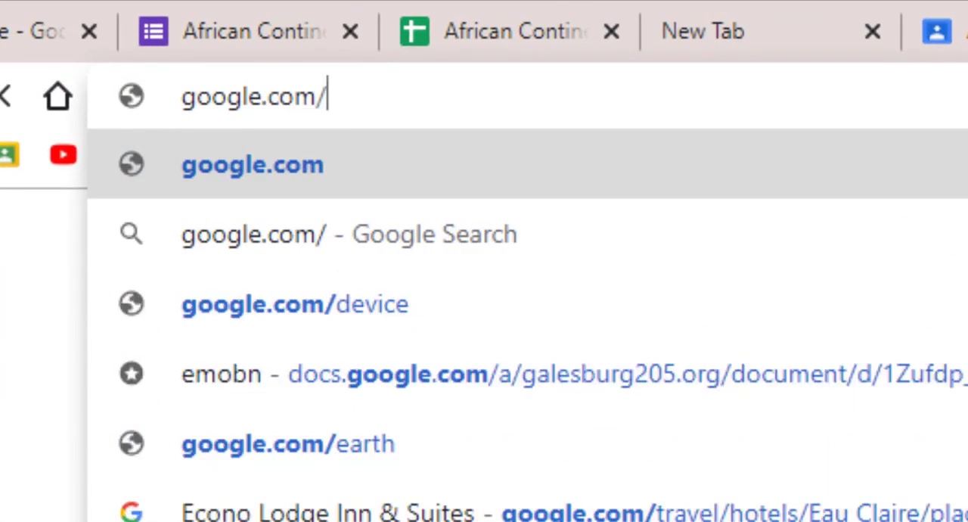
{"action": "type", "text": "mymaps"}
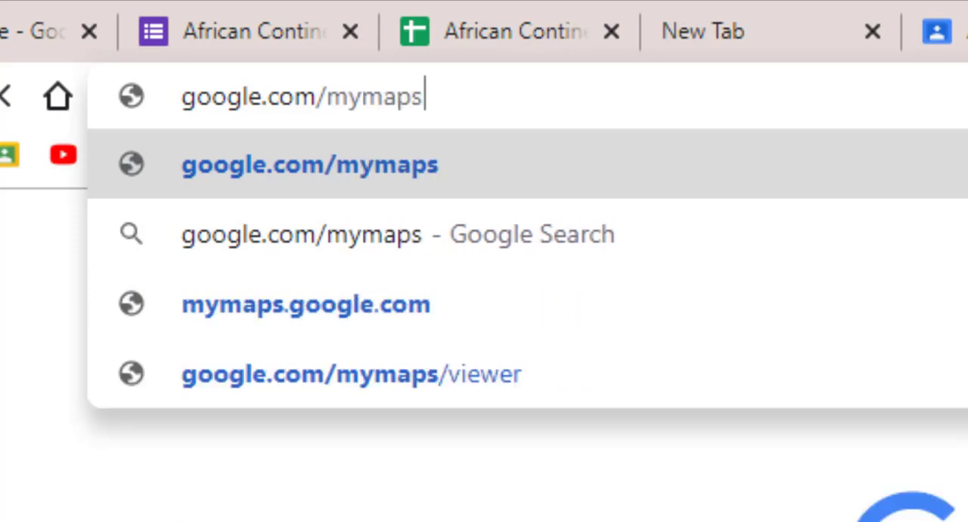
{"action": "key", "text": "Return"}
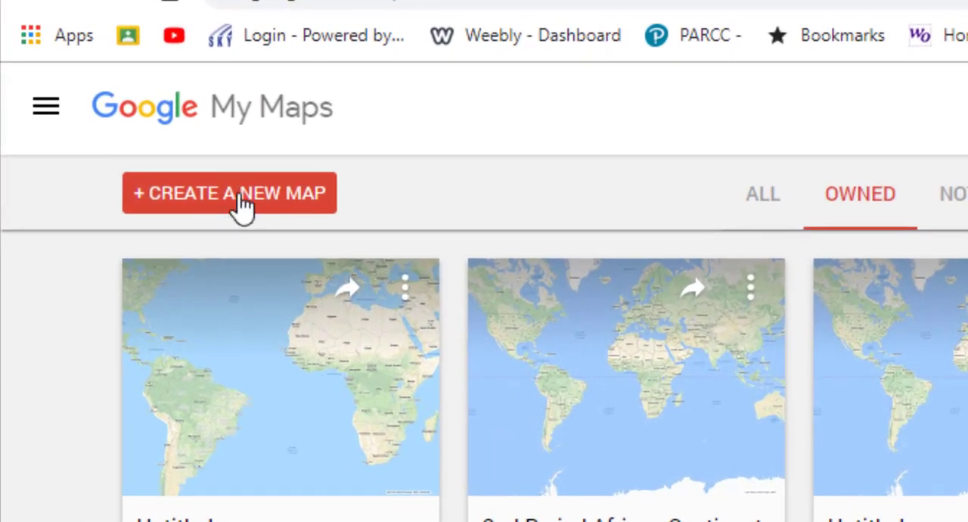
{"action": "left_click", "coordinate": [240, 198]}
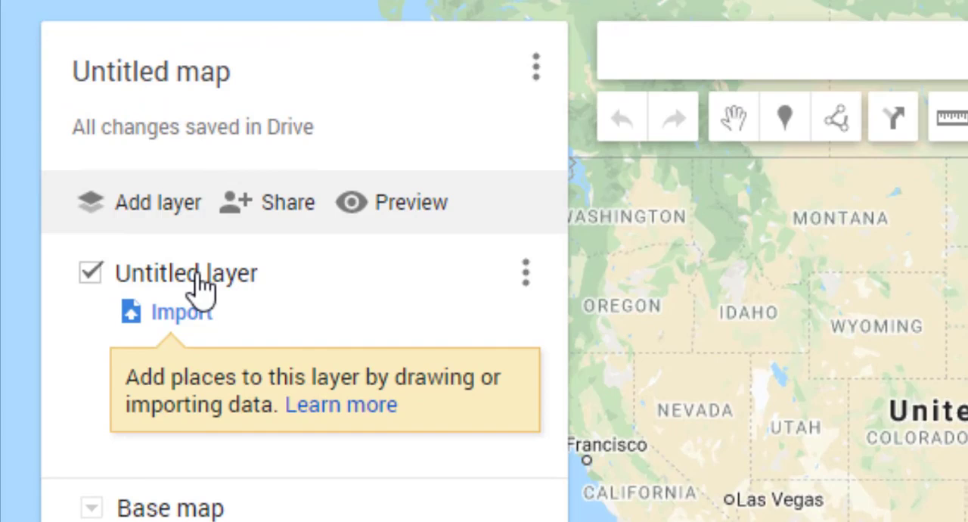
Rename the untitled layer as African Capitals
{"action": "left_click", "coordinate": [219, 278]}
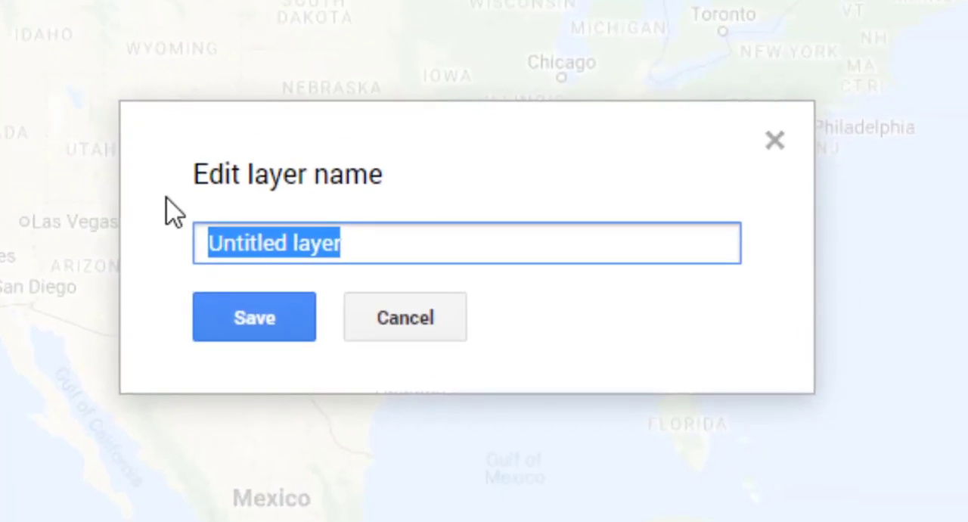
{"action": "type", "text": "A"}
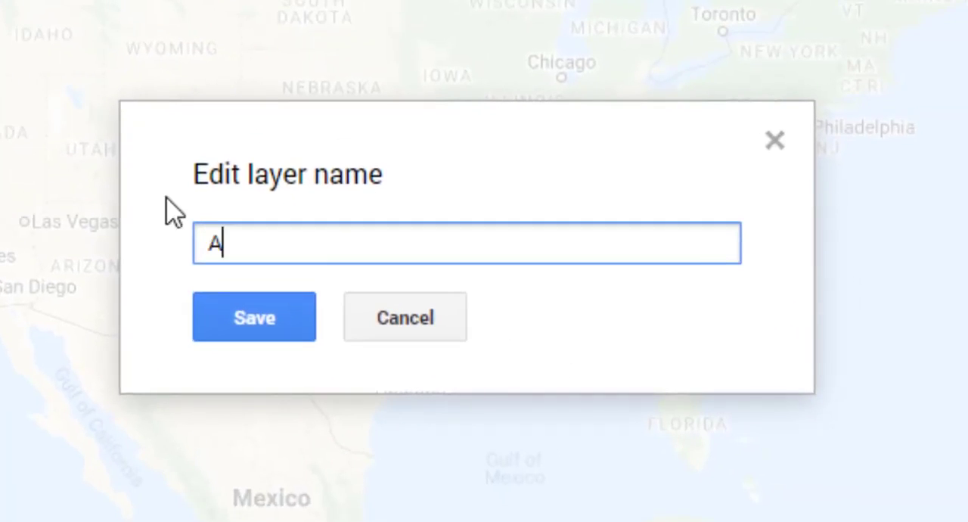
{"action": "type", "text": "frican "}
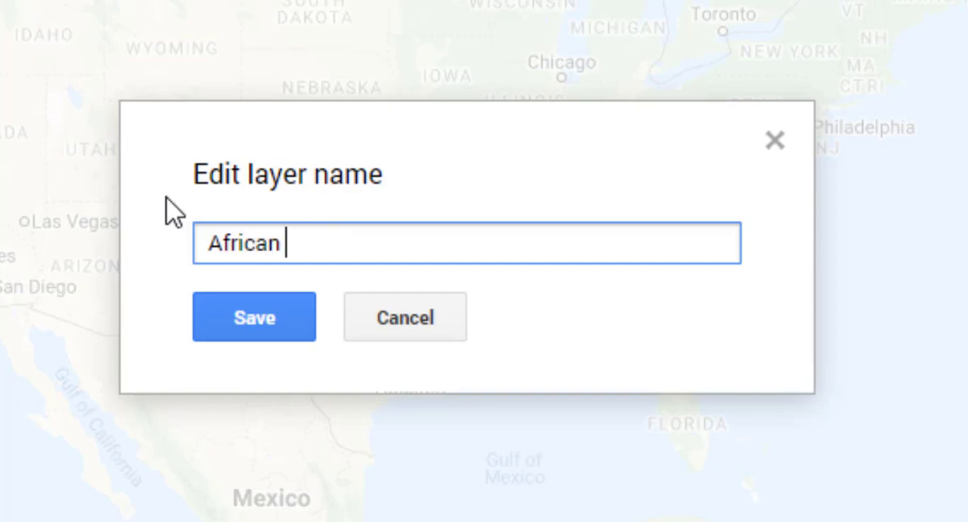
{"action": "type", "text": "Capita"}
{"action": "type", "text": "ls"}
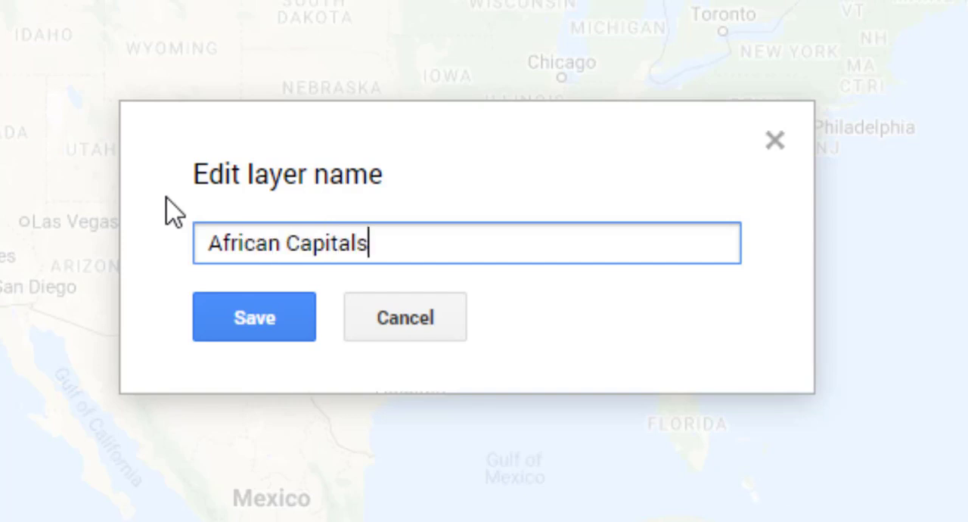
{"action": "left_click", "coordinate": [280, 325]}
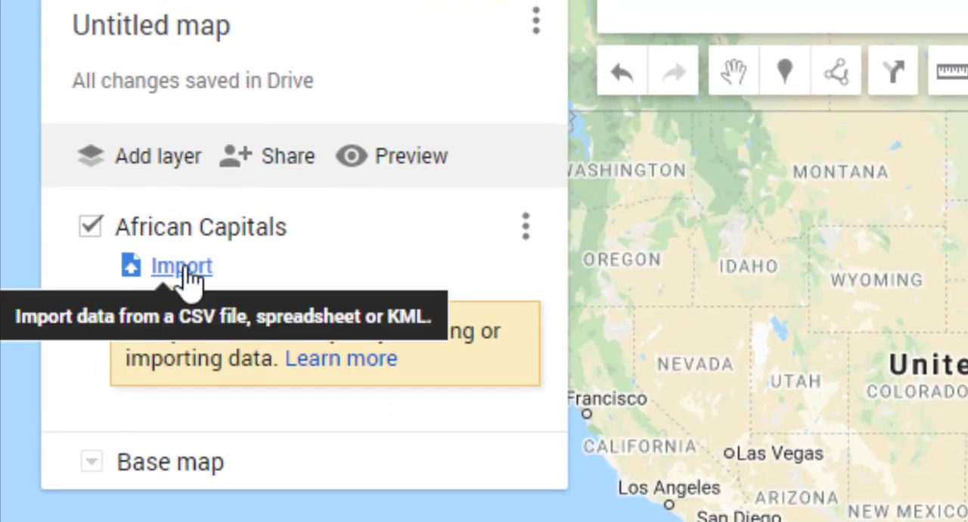
Import the African Continent (Responses) spreadsheet from Google Drive into the African Capitals layer, finding it by searching for "afric"
{"action": "left_click", "coordinate": [195, 269]}
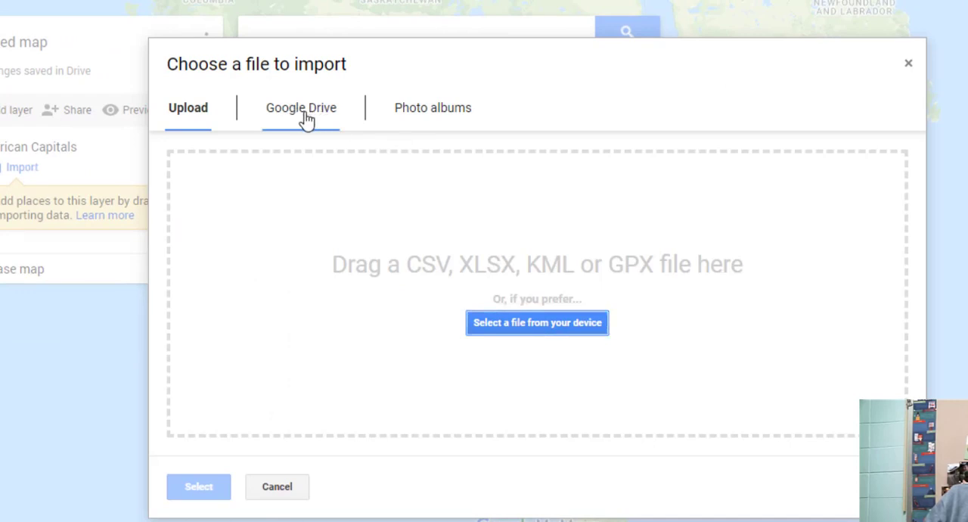
{"action": "left_click", "coordinate": [305, 119]}
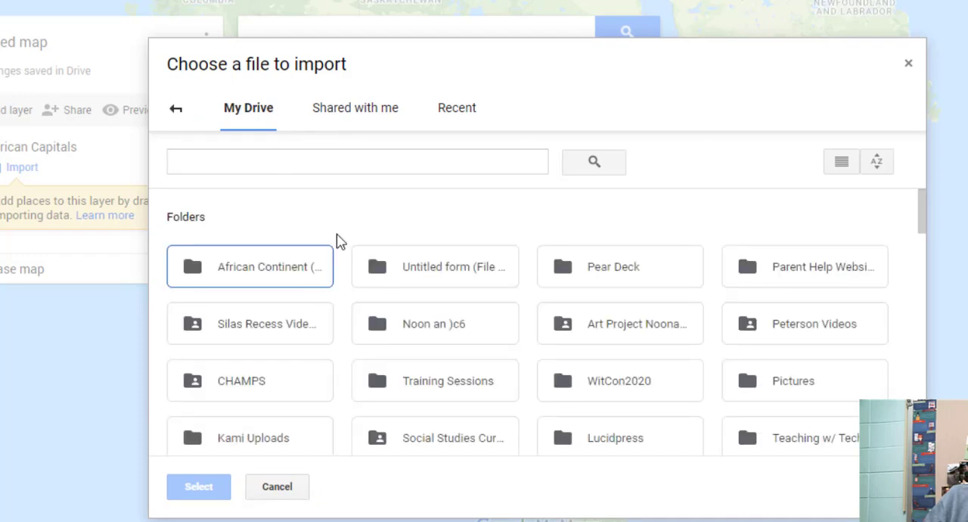
{"action": "double_click", "coordinate": [287, 276]}
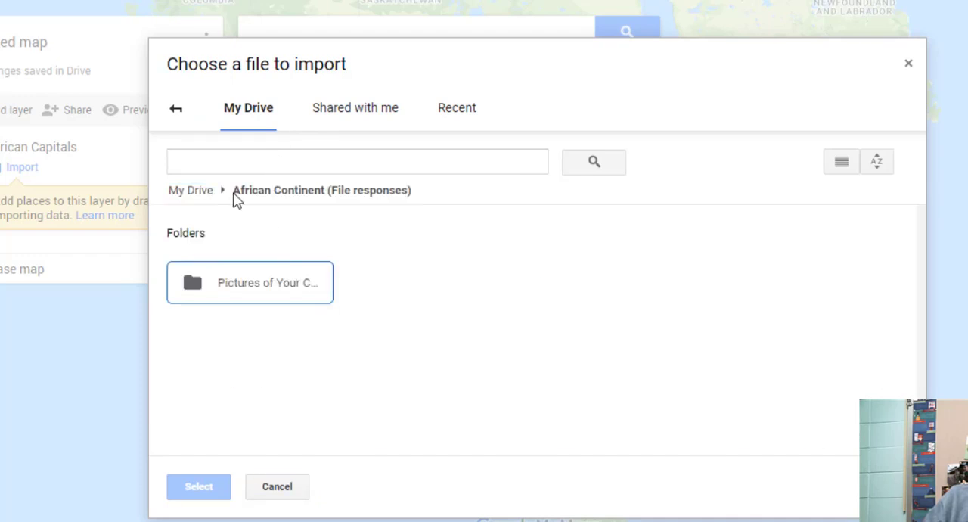
{"action": "left_click", "coordinate": [231, 159]}
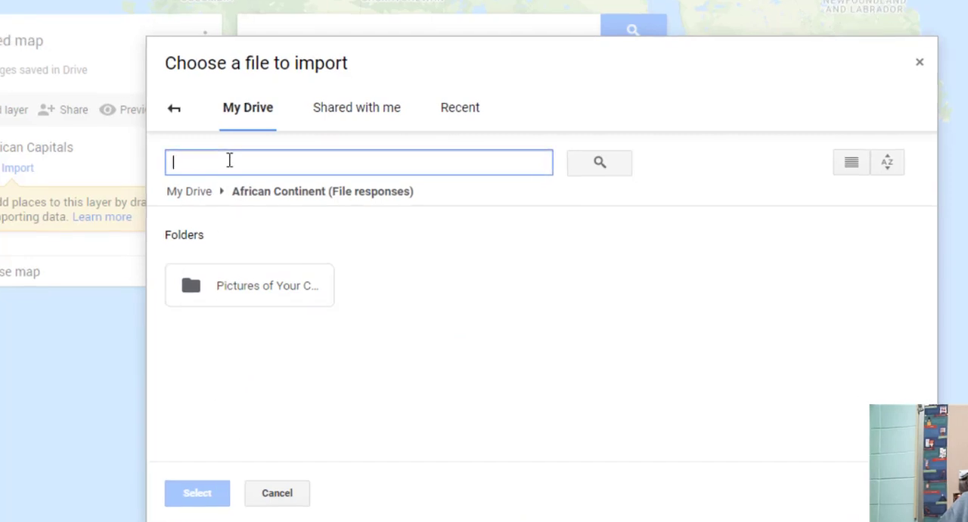
{"action": "type", "text": "afric"}
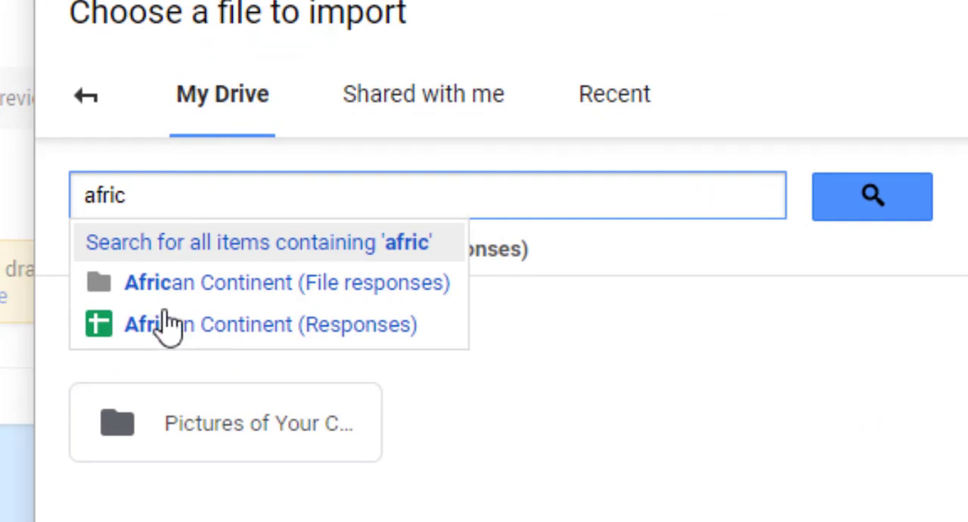
{"action": "left_click", "coordinate": [248, 339]}
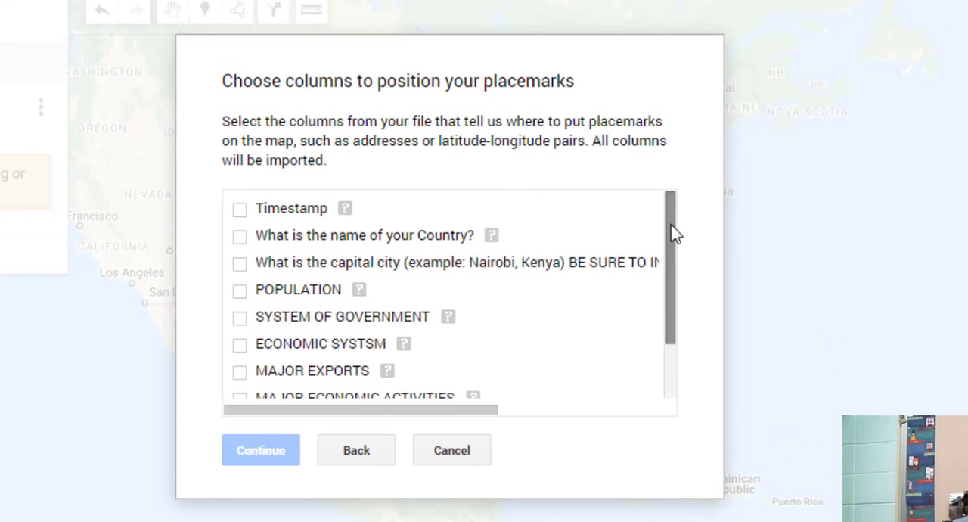
Use the capital city column both to position the placemarks and to title the markers, and finish the import
{"action": "left_click_drag", "start_coordinate": [672, 225], "coordinate": [594, 228]}
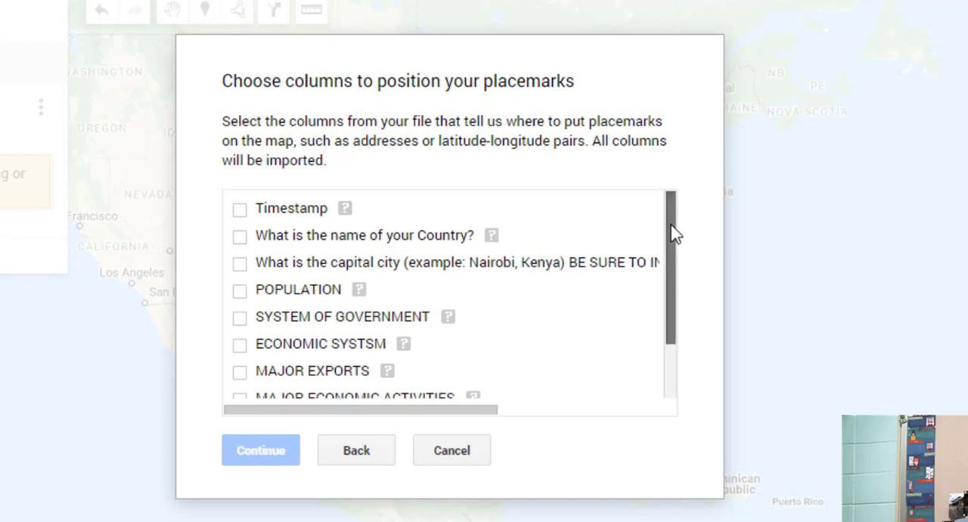
{"action": "mouse_move", "coordinate": [674, 234]}
{"action": "left_mouse_down"}
{"action": "mouse_move", "coordinate": [672, 250]}
{"action": "mouse_move", "coordinate": [673, 229]}
{"action": "left_mouse_up"}
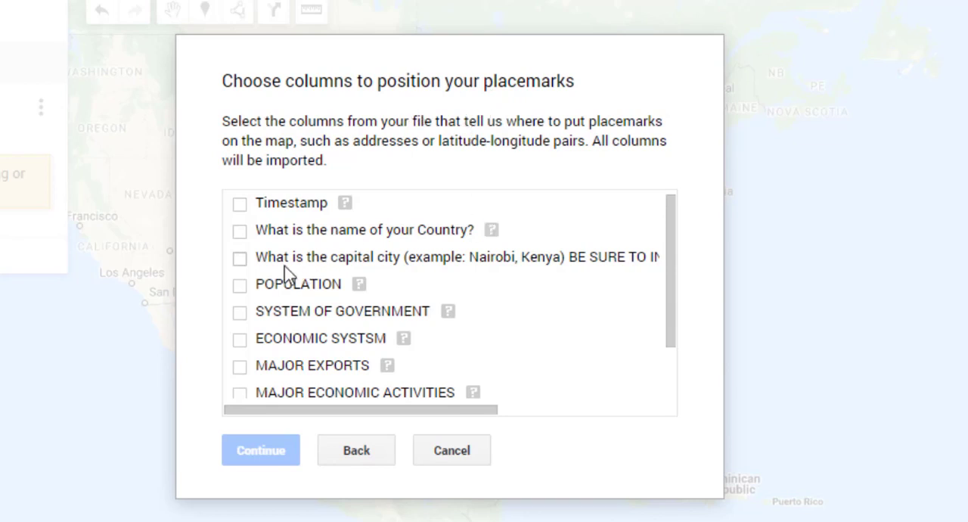
{"action": "left_click", "coordinate": [240, 258]}
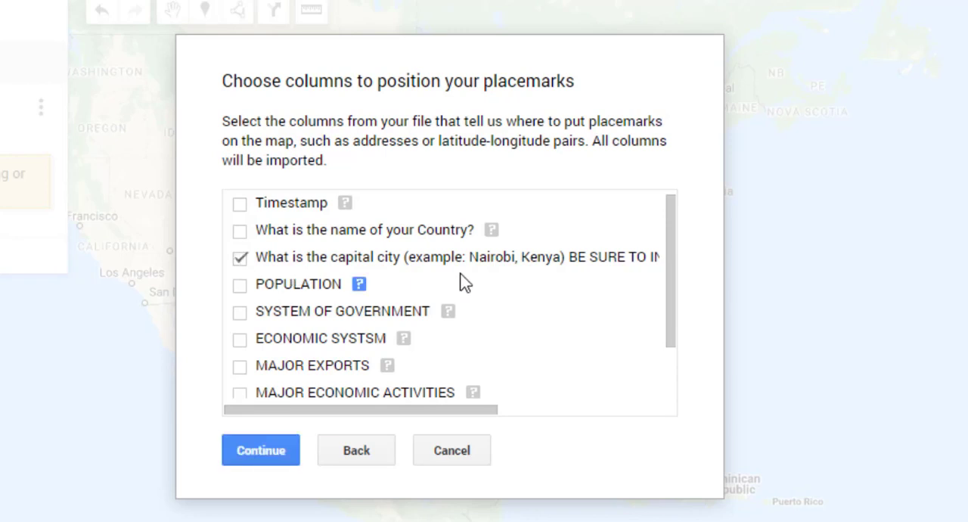
{"action": "left_click", "coordinate": [265, 453]}
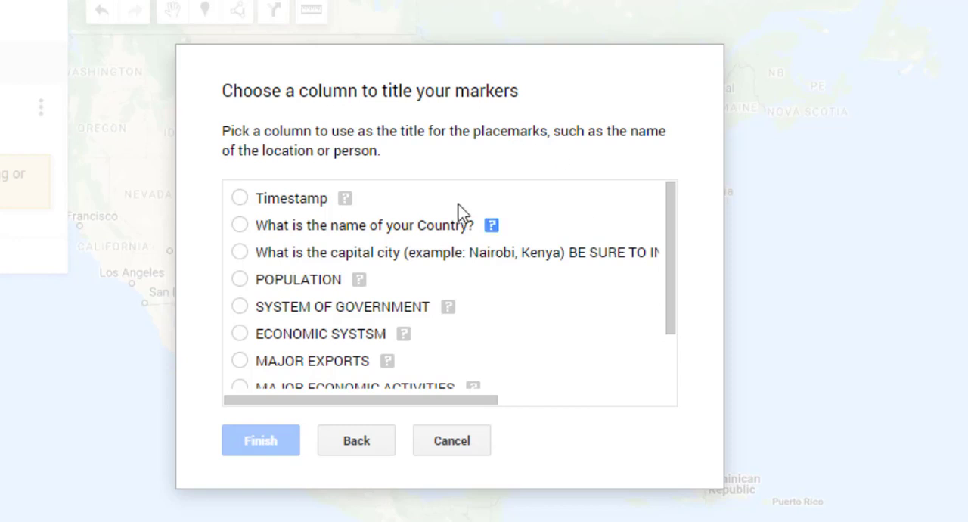
{"action": "left_click", "coordinate": [242, 253]}
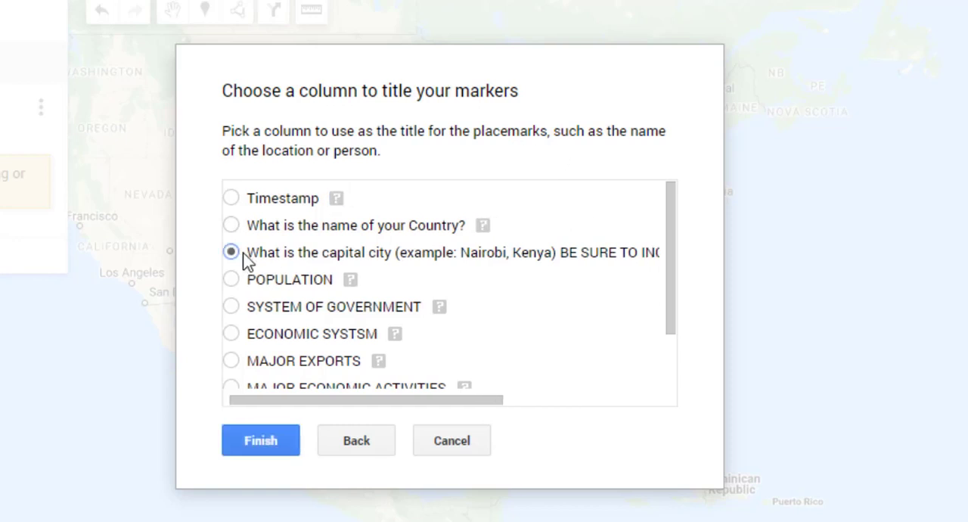
{"action": "left_click", "coordinate": [275, 442]}
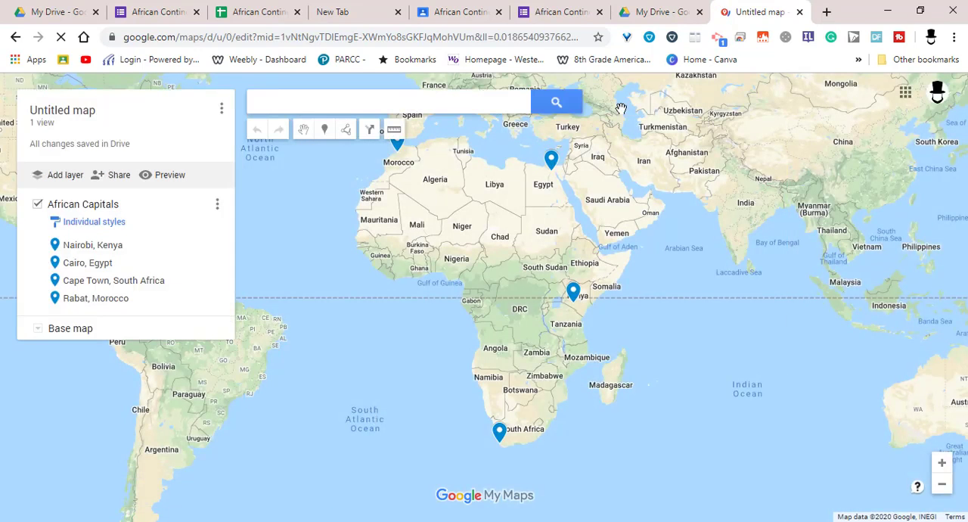
View the Rabat, Morocco placemark's details and its linked country picture, then return to the map and close the details
{"action": "left_click_drag", "start_coordinate": [493, 301], "coordinate": [533, 325]}
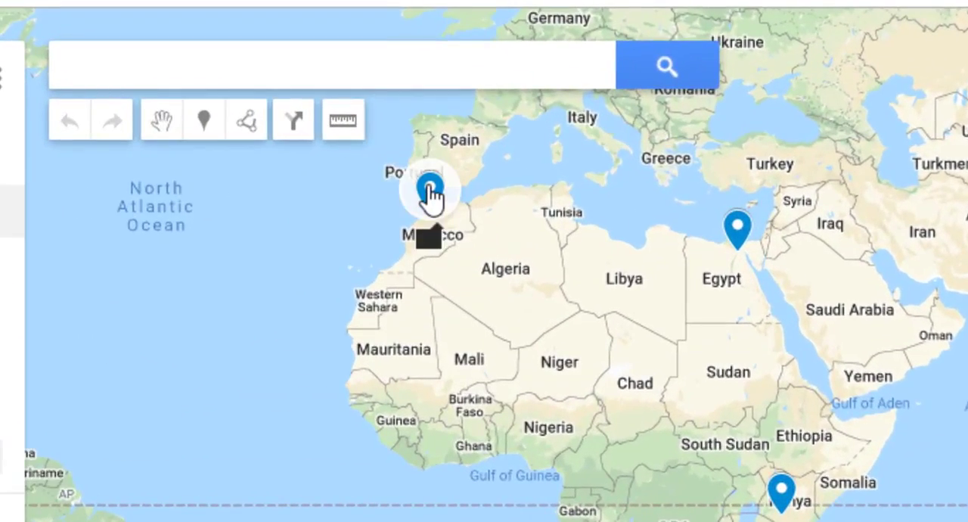
{"action": "left_click", "coordinate": [430, 193]}
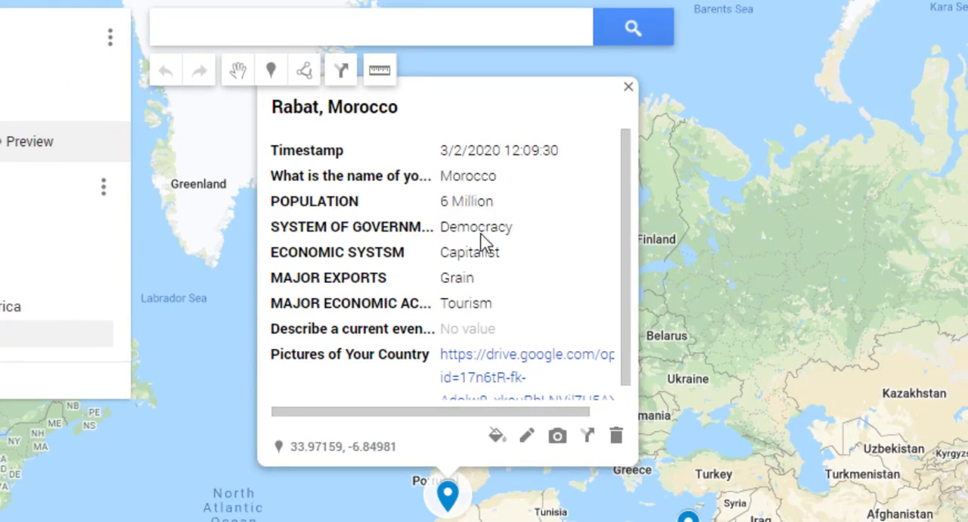
{"action": "scroll", "coordinate": [620, 245], "scroll_direction": "down", "scroll_amount": 1}
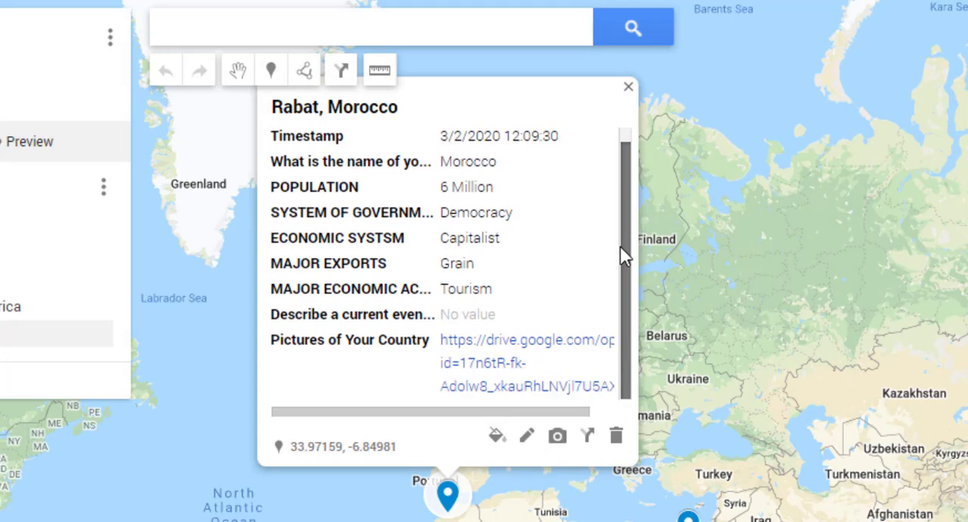
{"action": "left_click", "coordinate": [491, 376]}
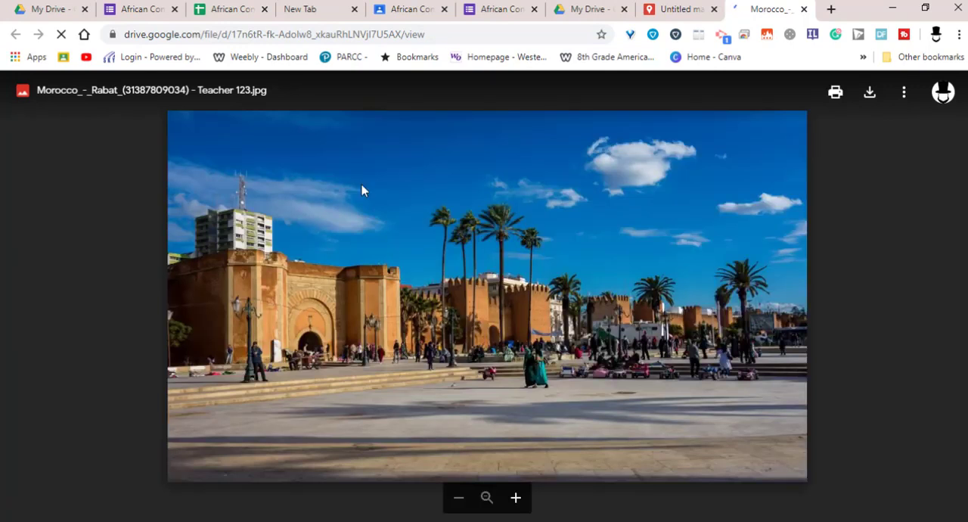
{"action": "left_click", "coordinate": [677, 10]}
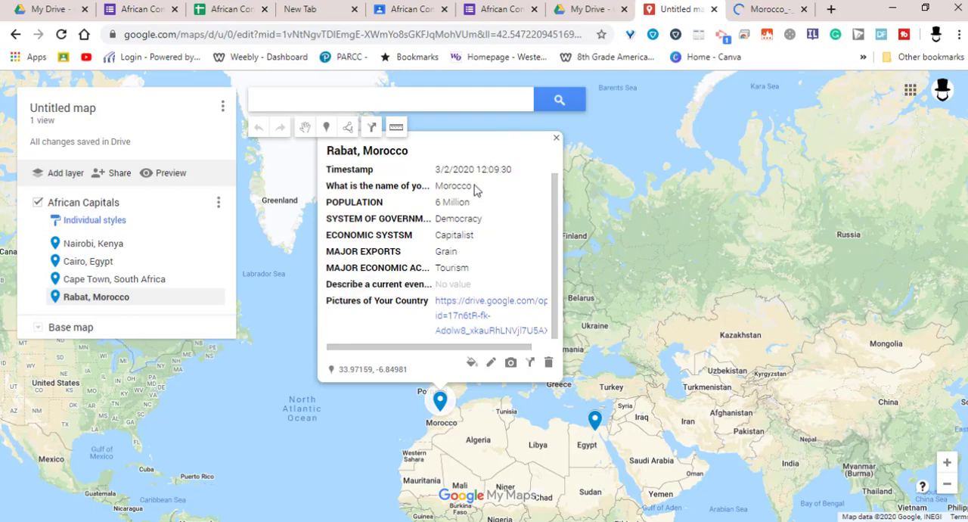
{"action": "left_click", "coordinate": [555, 140]}
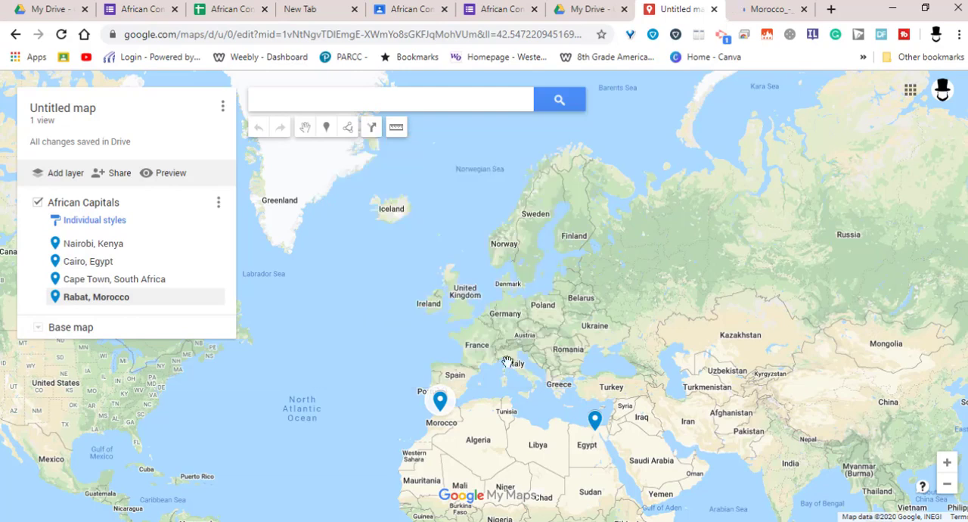
Examine the details of the Cairo, Nairobi and Cape Town placemarks in turn, then close the details
{"action": "left_click_drag", "start_coordinate": [447, 270], "coordinate": [374, 124]}
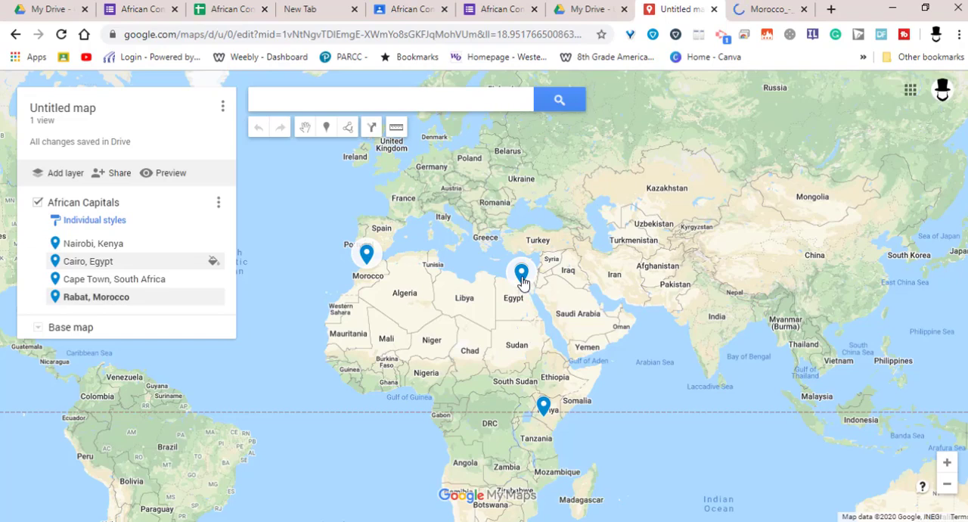
{"action": "left_click", "coordinate": [522, 276]}
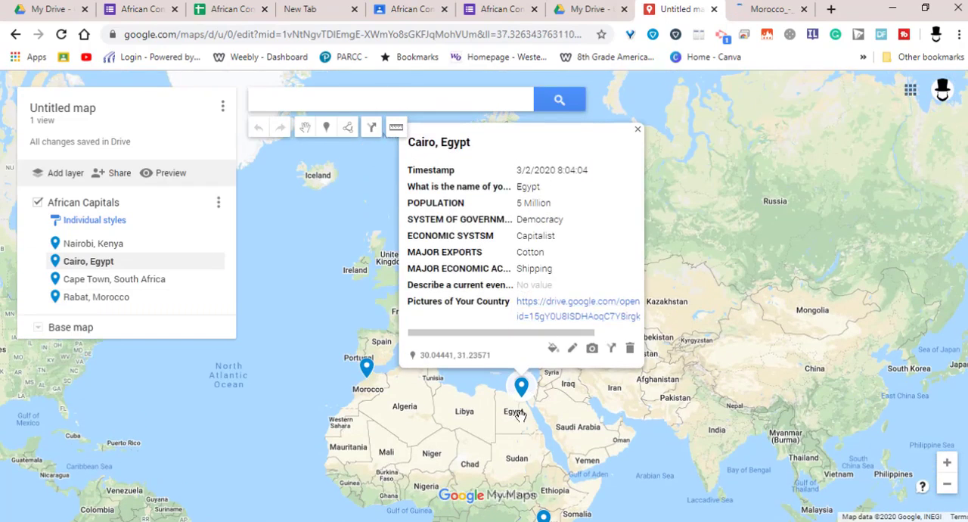
{"action": "left_click_drag", "start_coordinate": [525, 420], "coordinate": [454, 290]}
{"action": "left_click", "coordinate": [471, 391]}
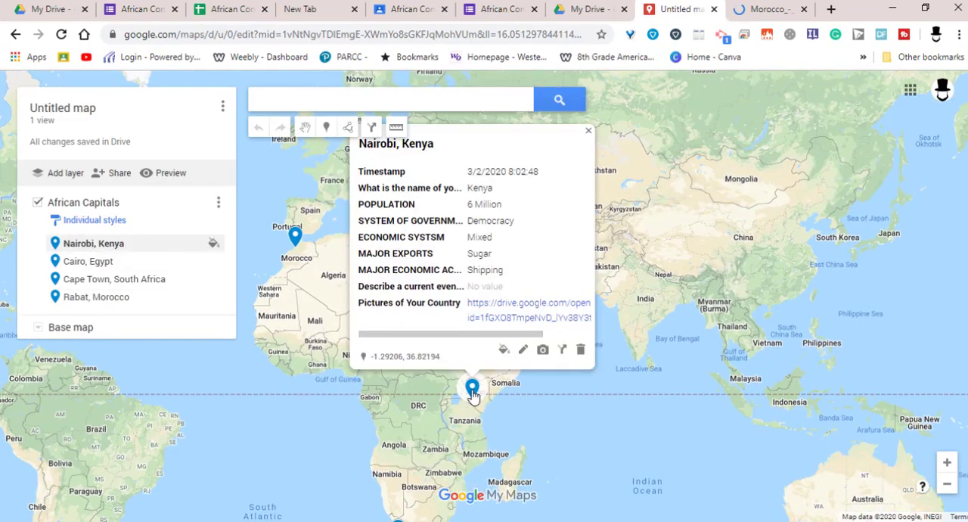
{"action": "left_click_drag", "start_coordinate": [419, 424], "coordinate": [451, 325]}
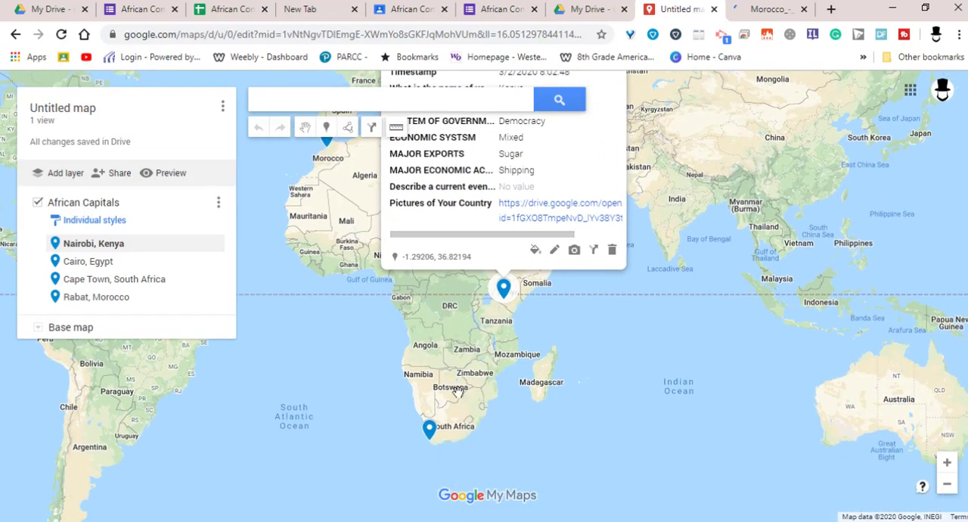
{"action": "left_click", "coordinate": [429, 433]}
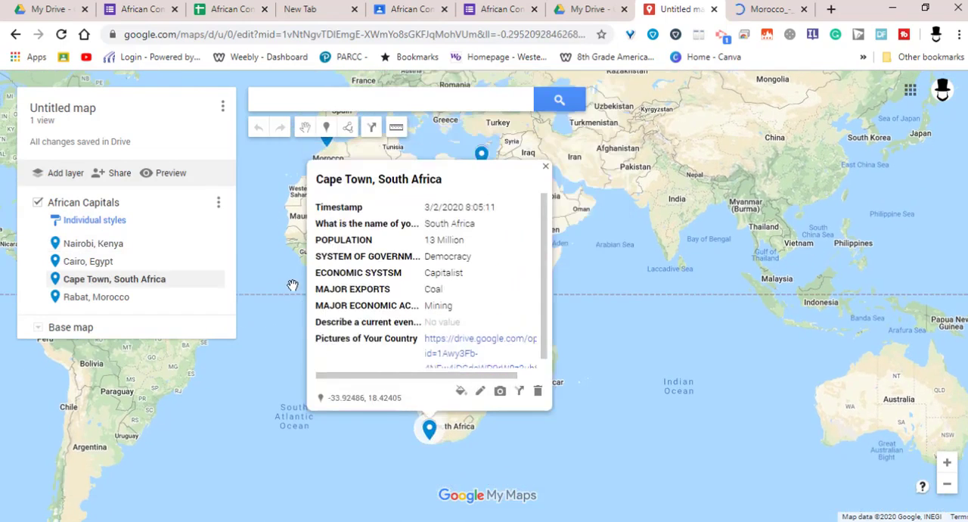
{"action": "left_click", "coordinate": [293, 285]}
{"action": "left_click_drag", "start_coordinate": [430, 294], "coordinate": [456, 320]}
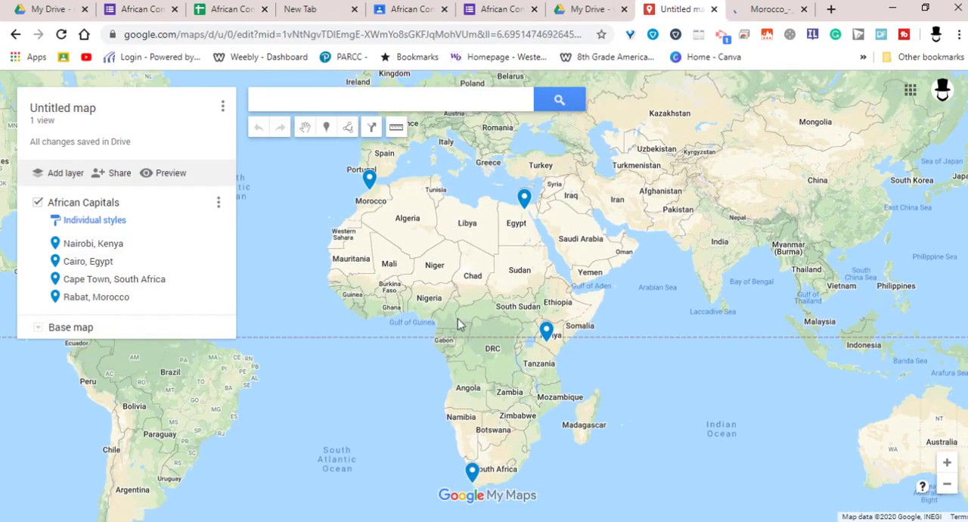